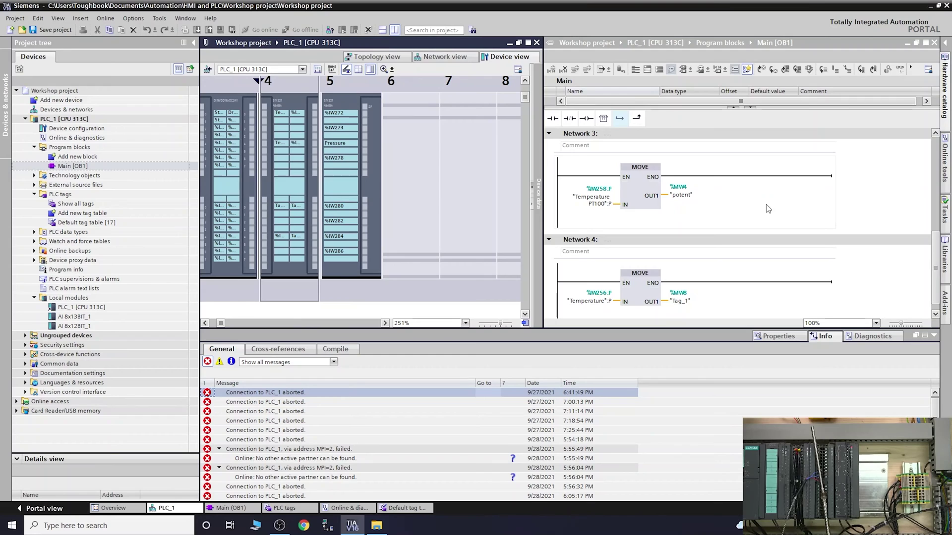
click(289, 97)
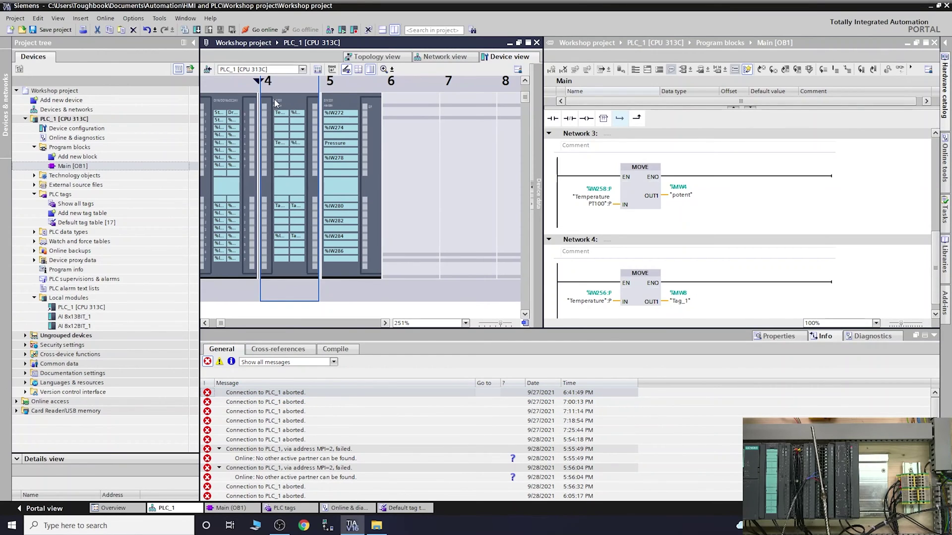
double_click(82, 204)
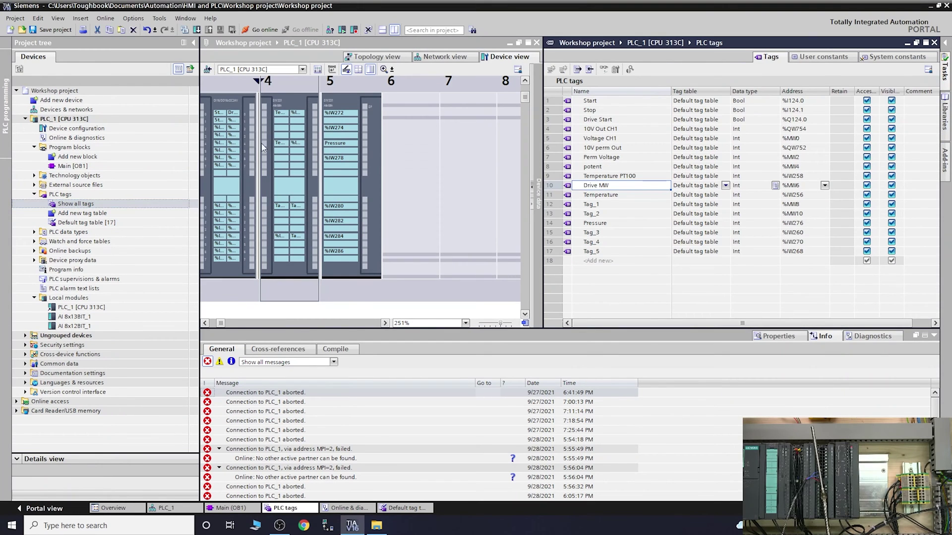
click(631, 177)
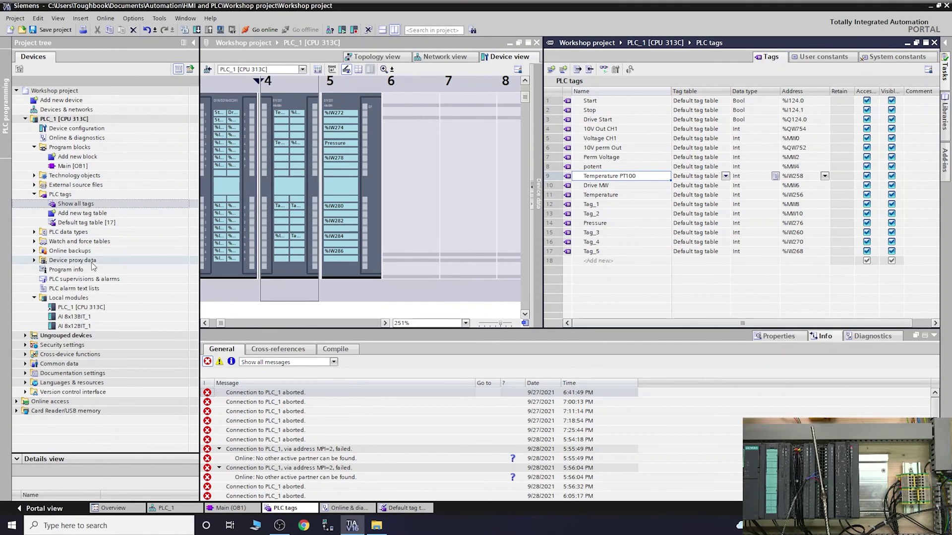
double_click(70, 166)
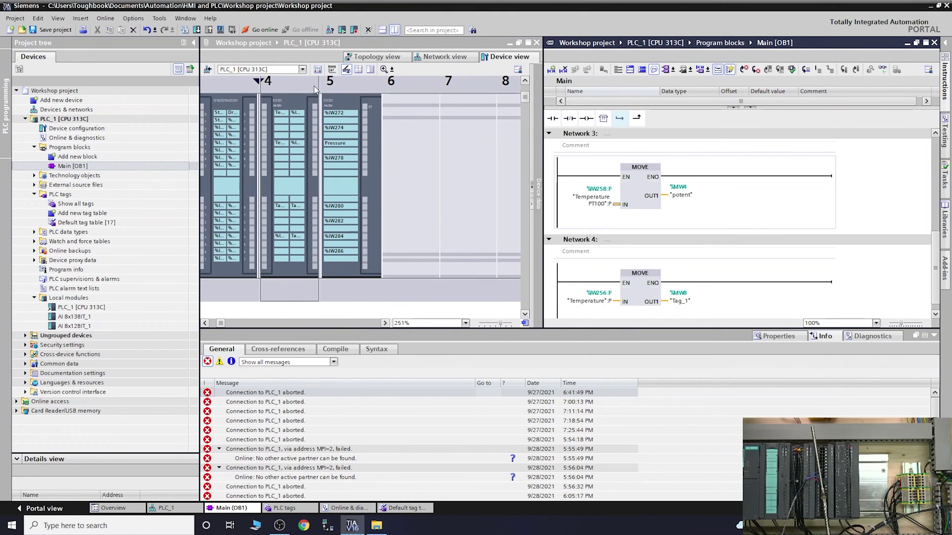
Step: Open the AI 8x13BIT module's channel settings and set channel 1's measurement type to RTD thermal resistor (lin.)
click(290, 96)
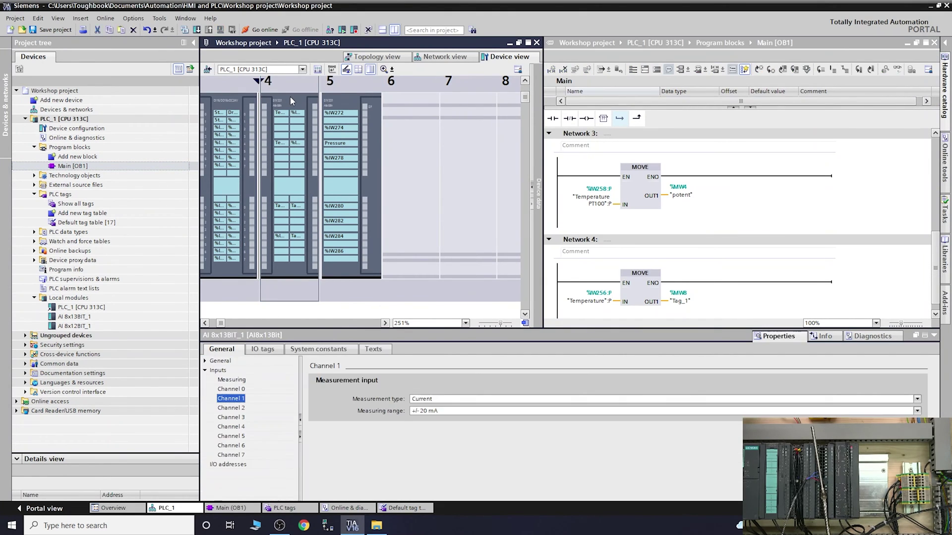
click(235, 391)
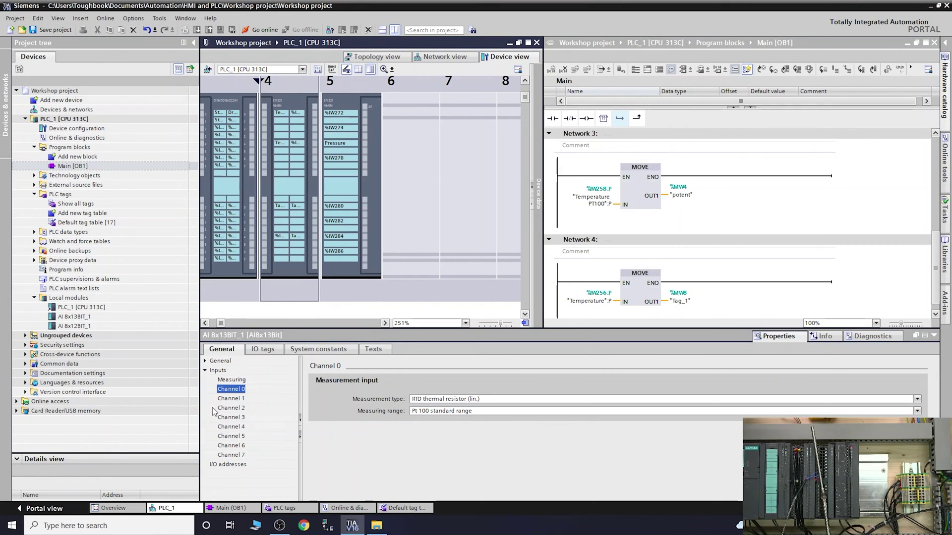
click(229, 399)
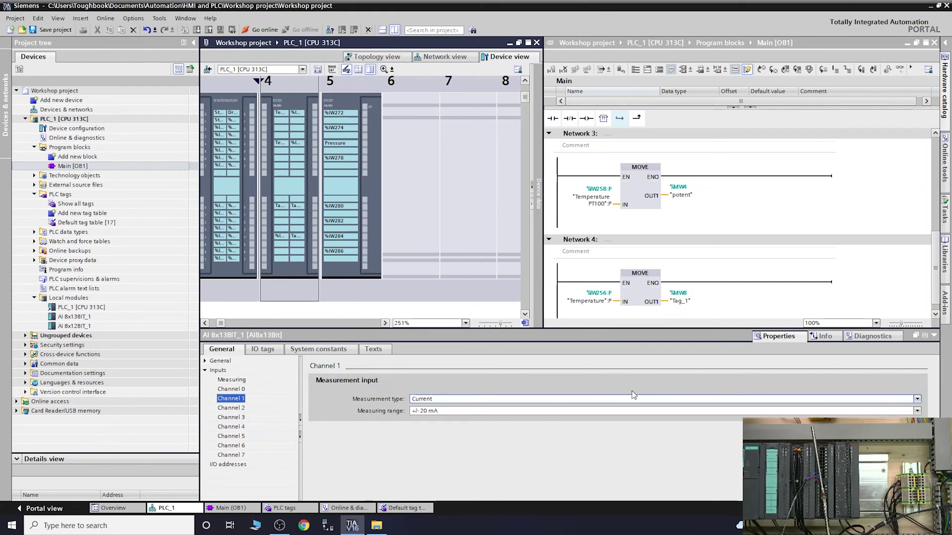
click(917, 399)
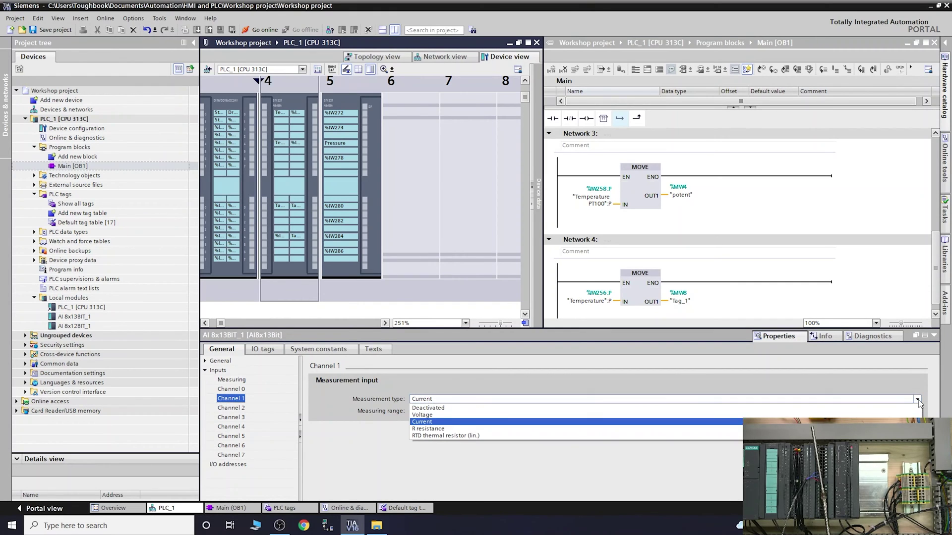
click(434, 436)
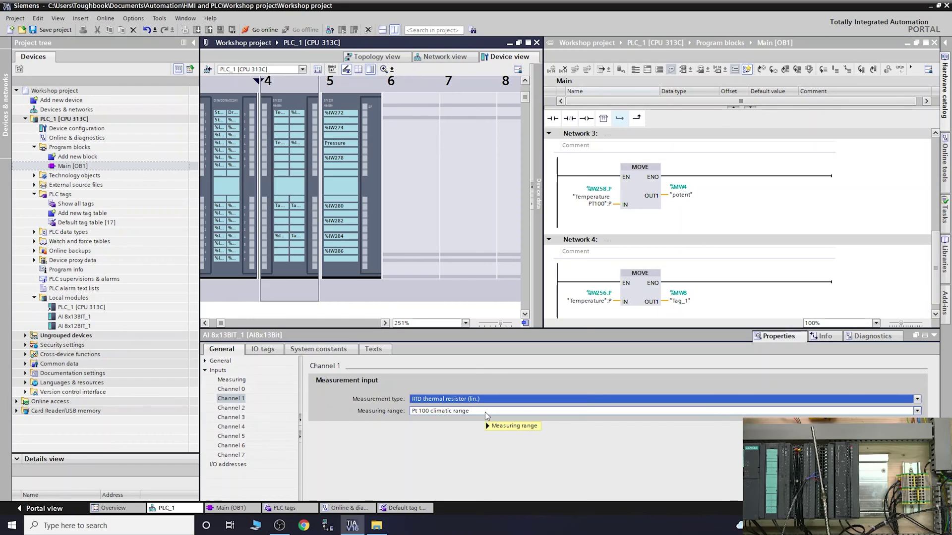
Step: Set channel 1's measuring range to Pt 100 climatic range
mouse_move(487, 416)
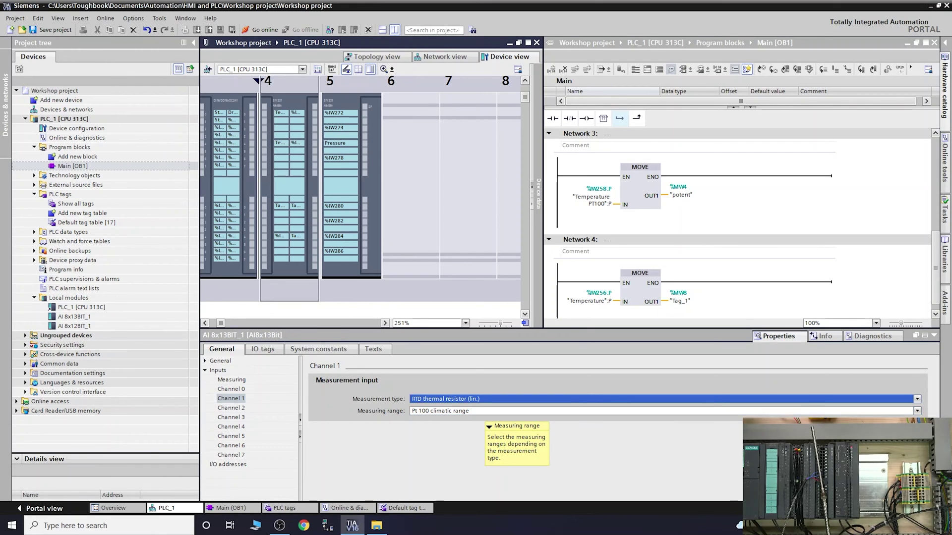
click(918, 412)
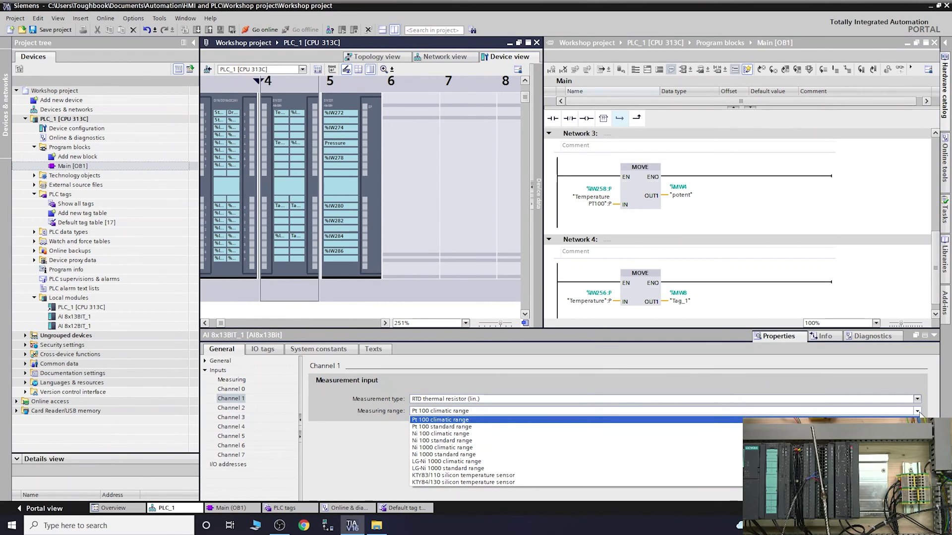
click(451, 427)
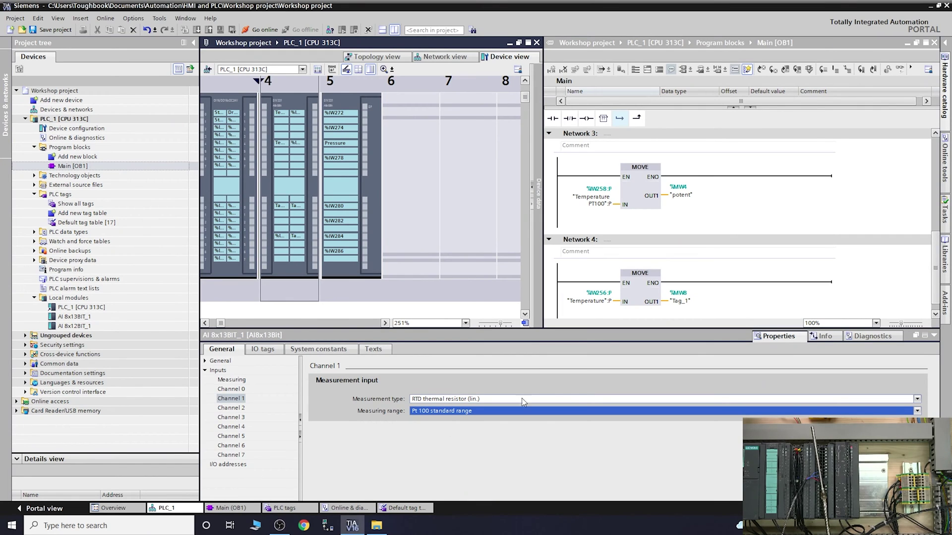
click(918, 411)
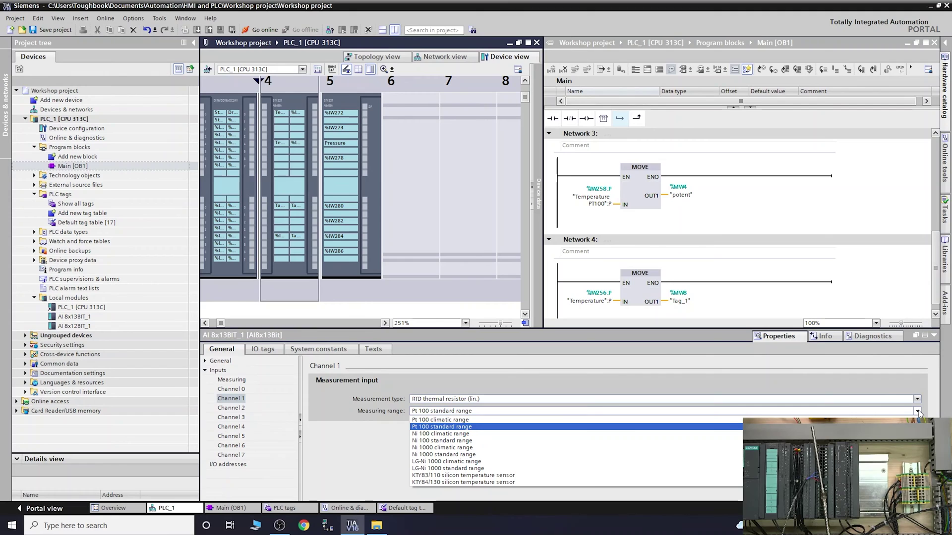
key(Up)
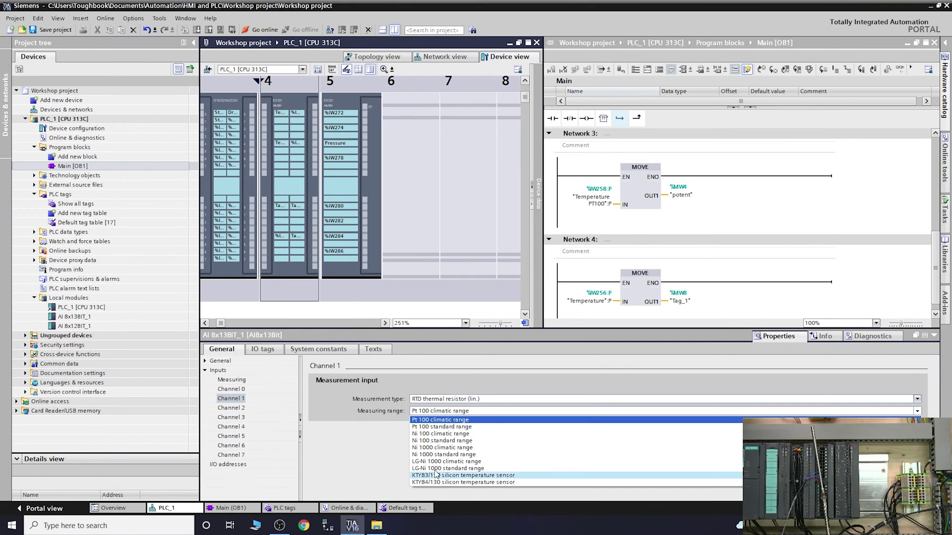
click(369, 447)
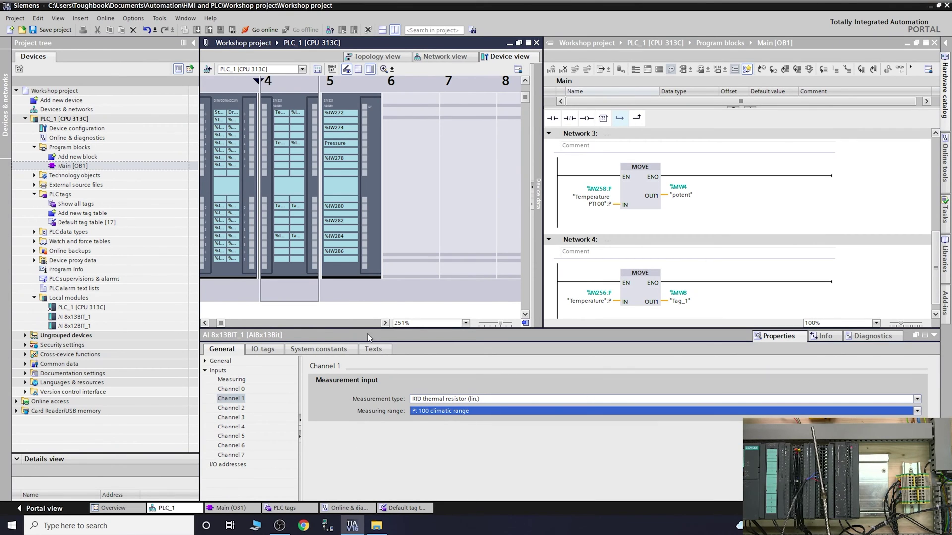
click(292, 108)
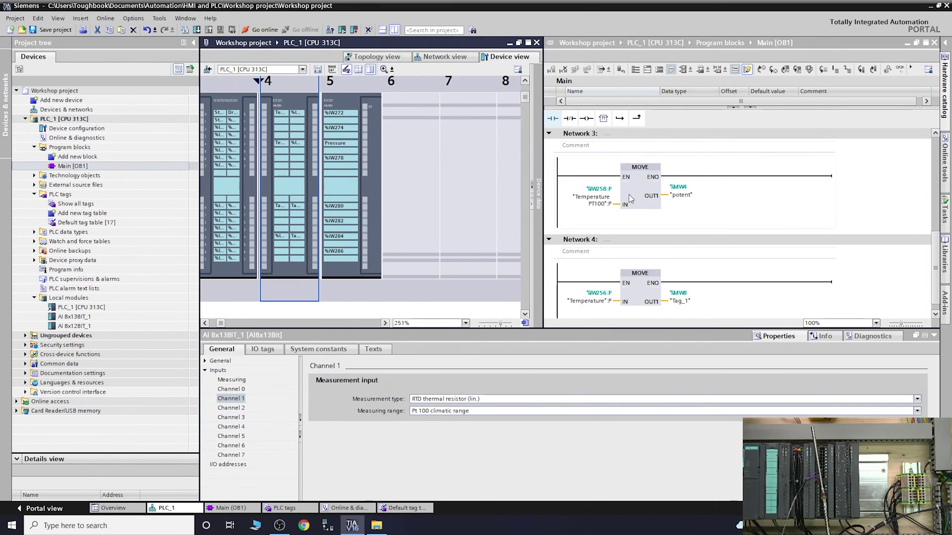
Step: Replace Network 3's MOVE input with the peripheral input %IW258:P "Temperature PT100":P
click(601, 194)
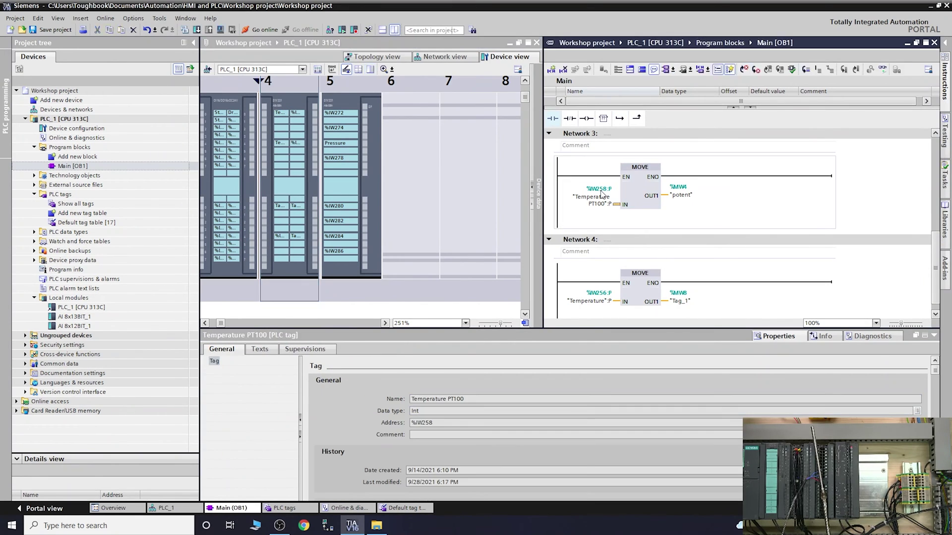
click(601, 205)
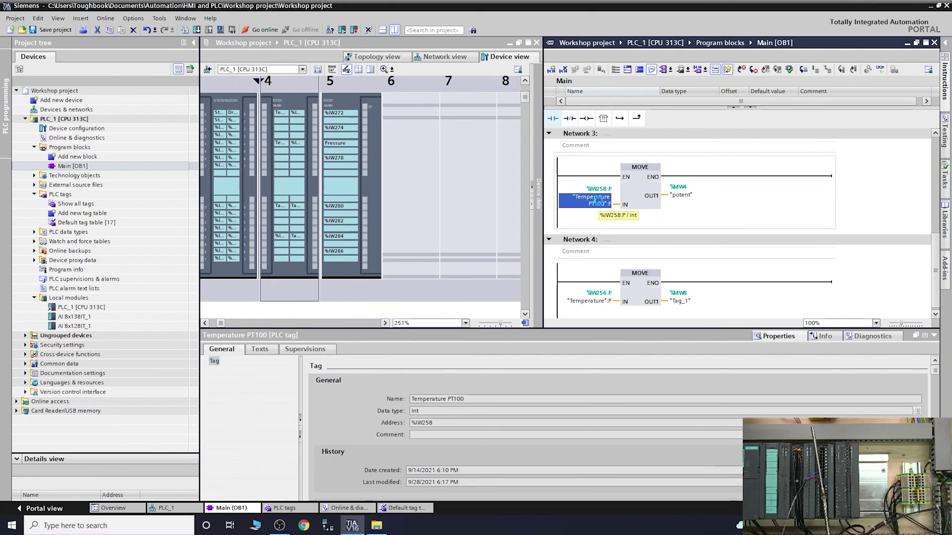
key(Delete)
click(598, 187)
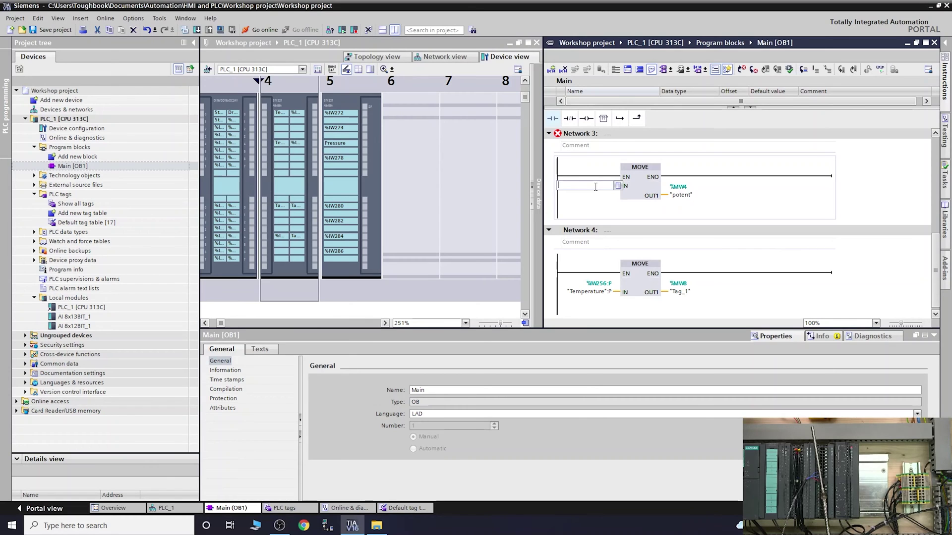
text(piw258)
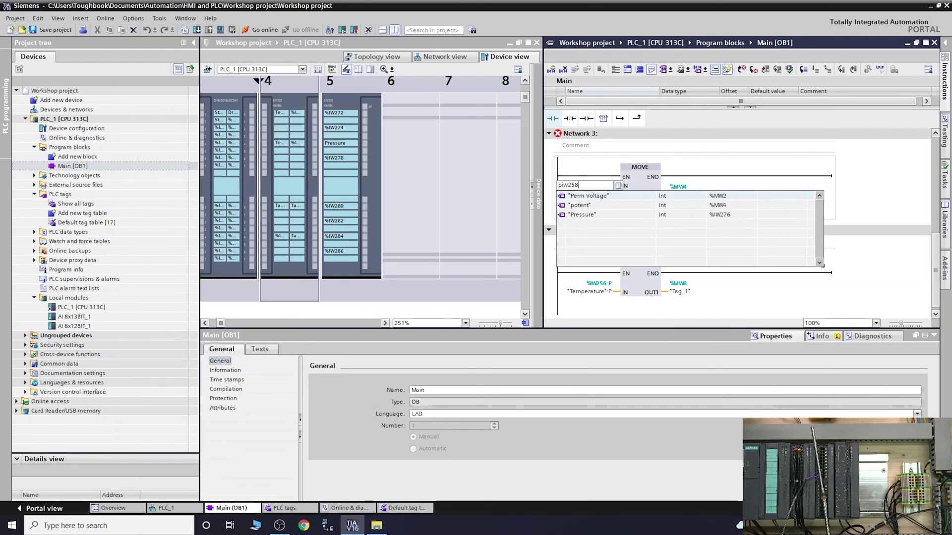
key(Escape)
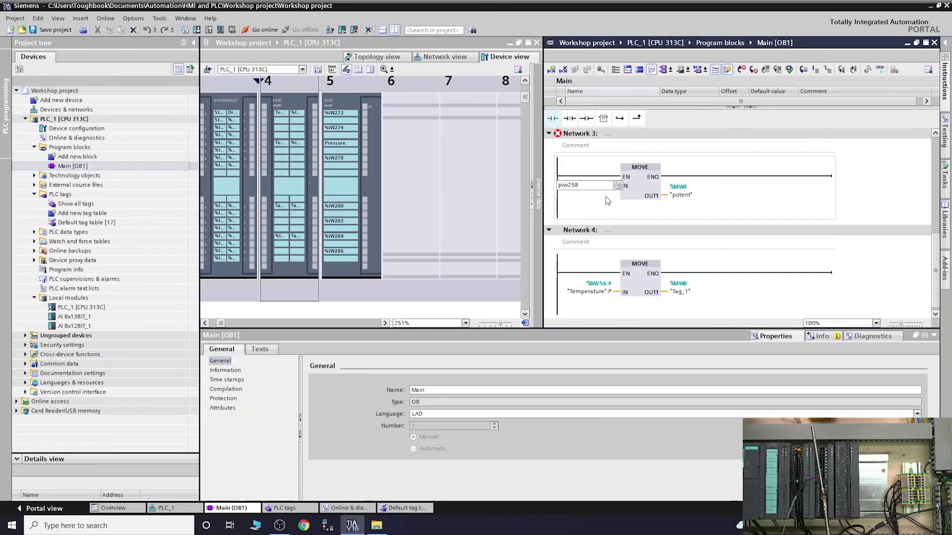
key(Return)
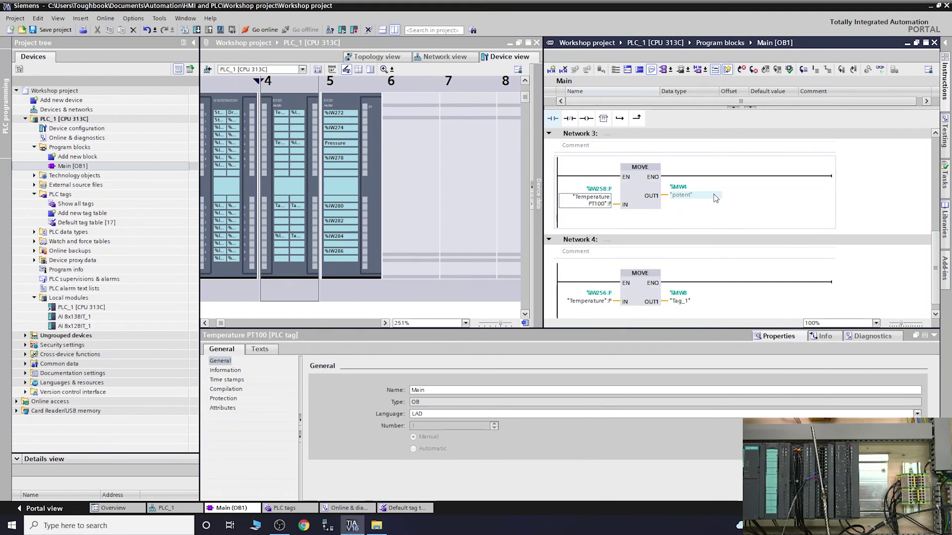
Step: Check the potent and Temperature PT100 tag properties, then view the AI 8x13BIT_1 module settings
click(715, 198)
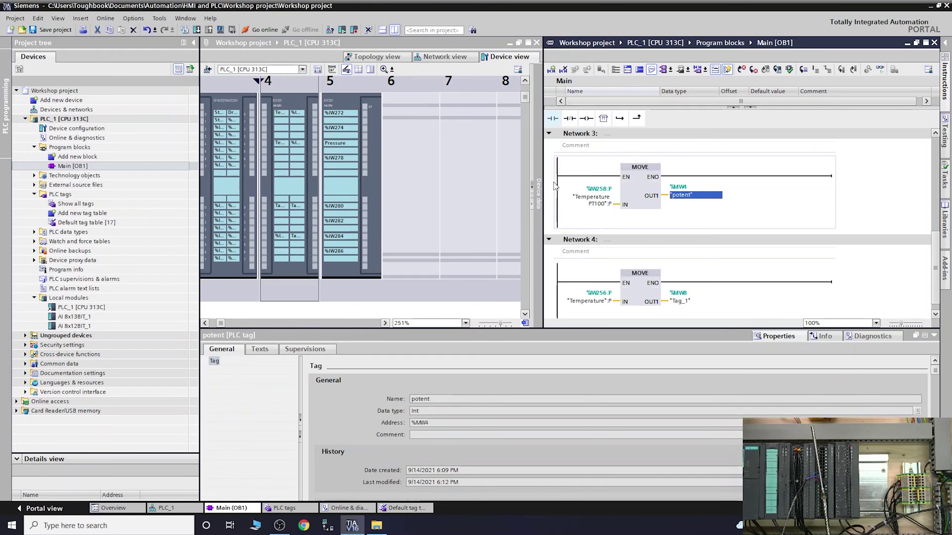
click(587, 199)
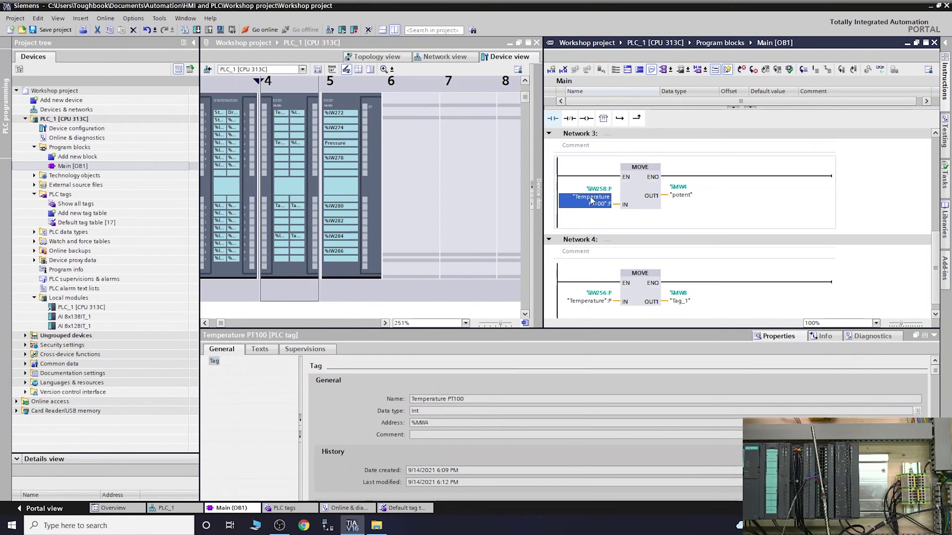
click(293, 98)
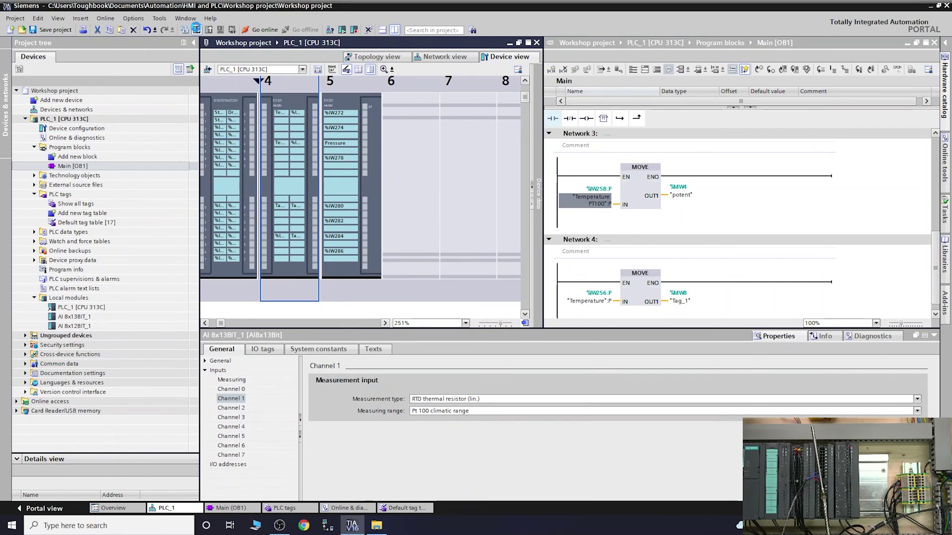
Step: Download configuration and program to PLC_1, restart the modules, and return to the Main [OB1] networks
click(196, 29)
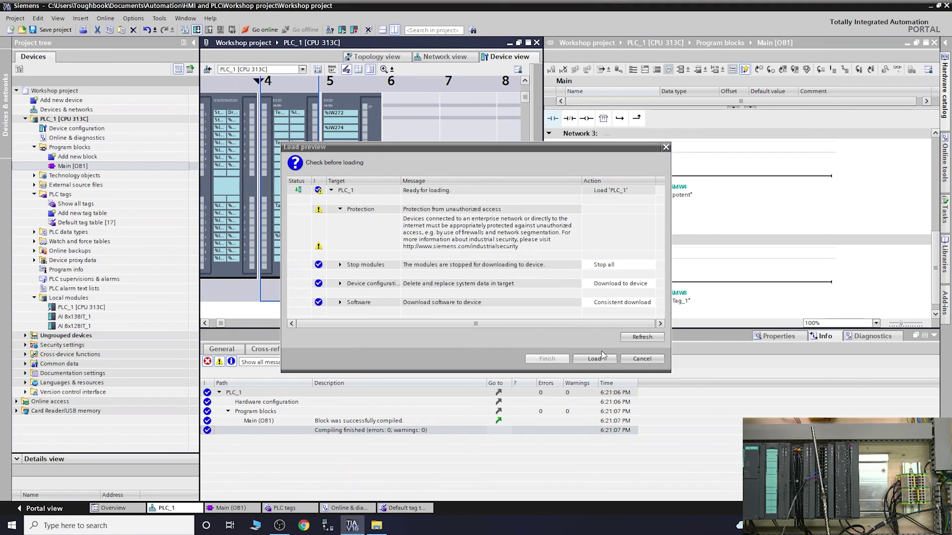
click(601, 357)
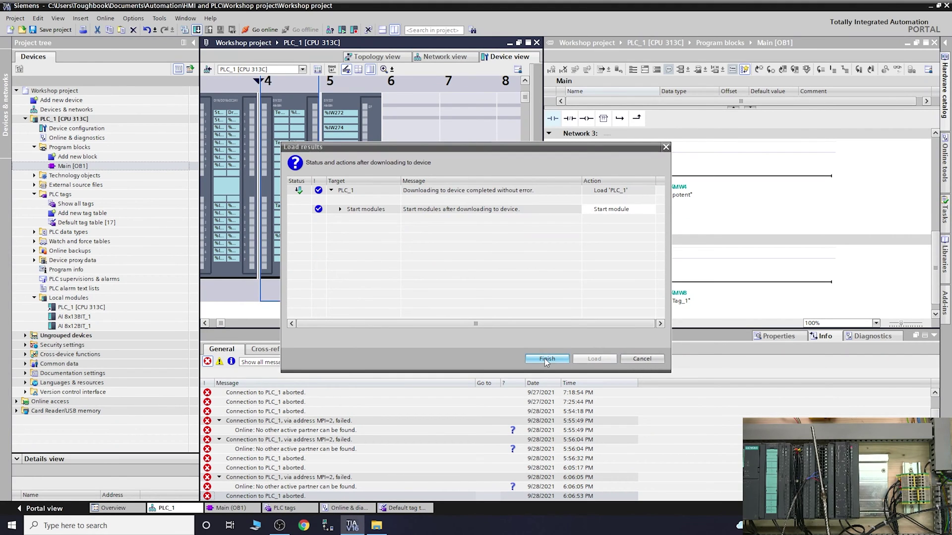
click(544, 358)
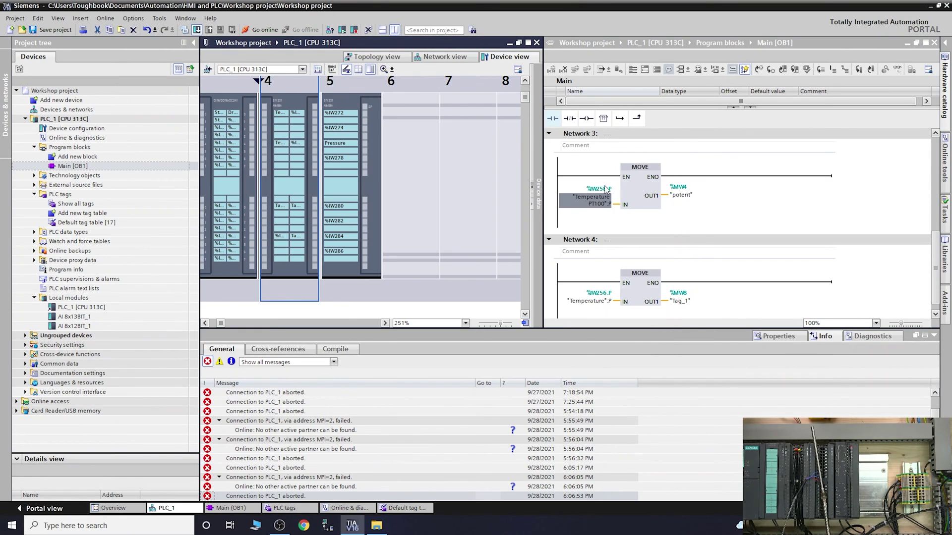
click(645, 198)
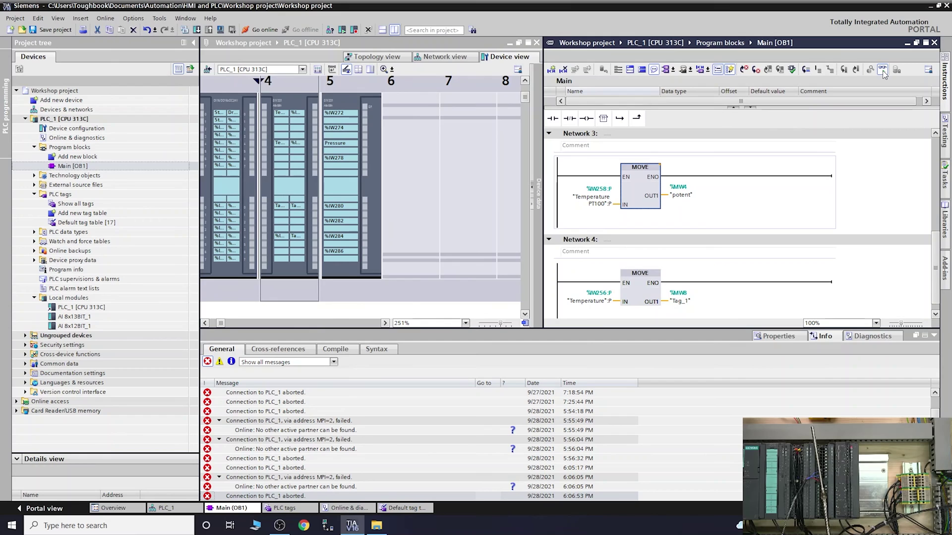
click(883, 70)
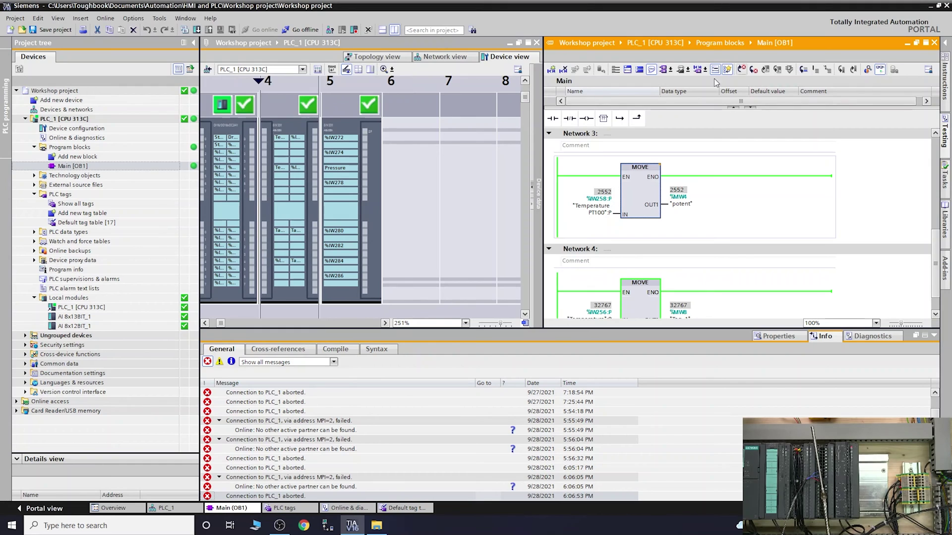
click(880, 69)
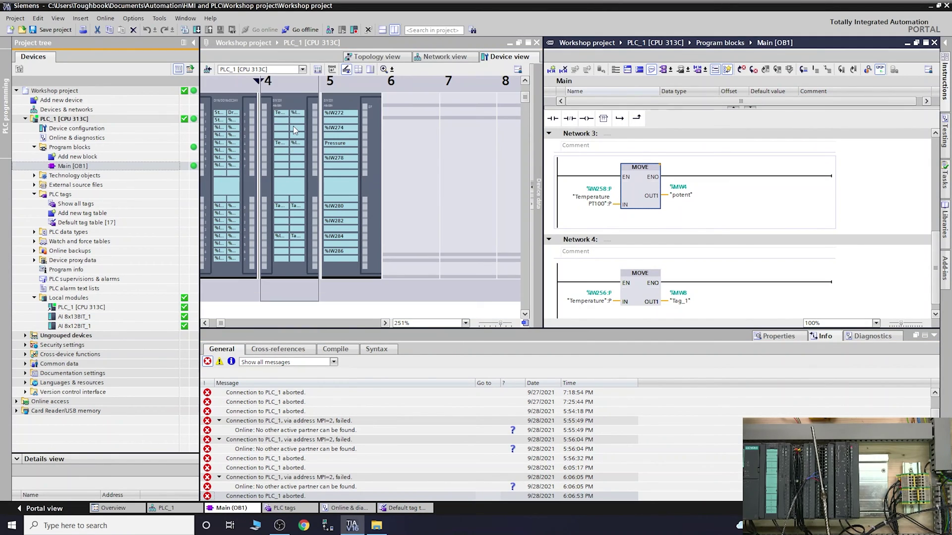
click(296, 106)
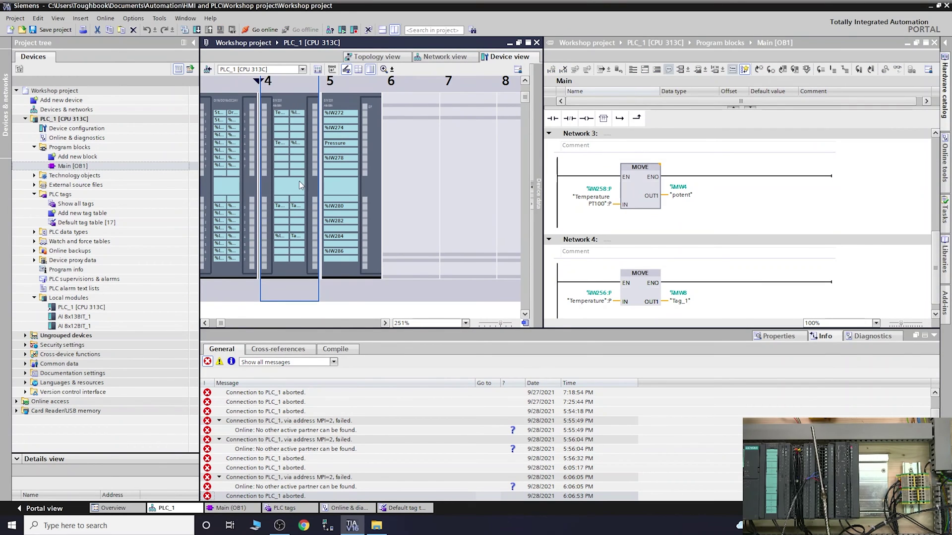
Step: Change the slot 4 module's channel 1 measuring range from climatic to Pt 100 standard range
double_click(290, 100)
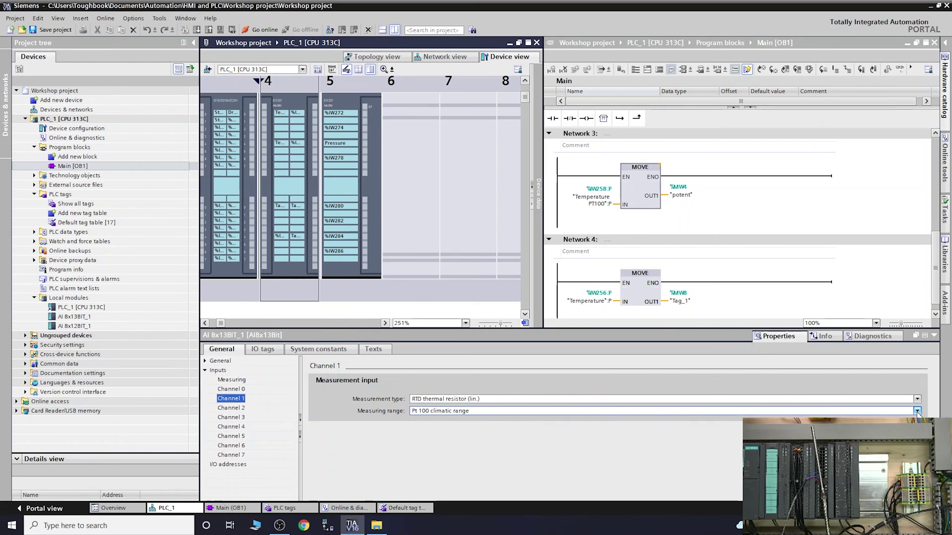
click(918, 411)
click(918, 411)
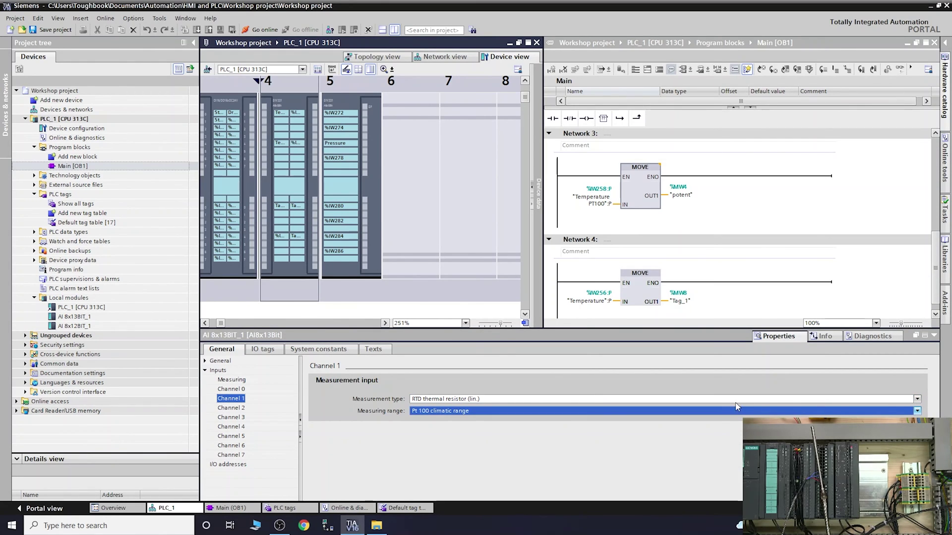
click(918, 411)
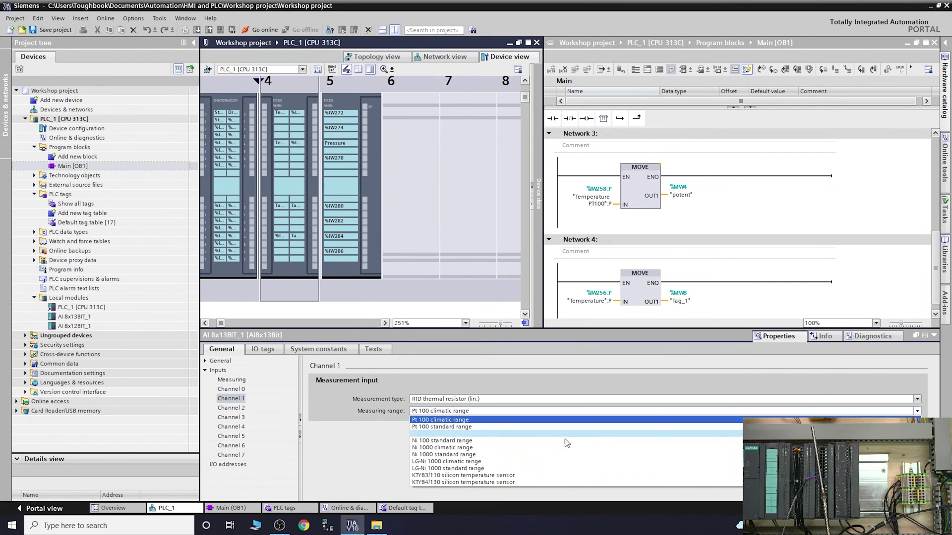
click(455, 428)
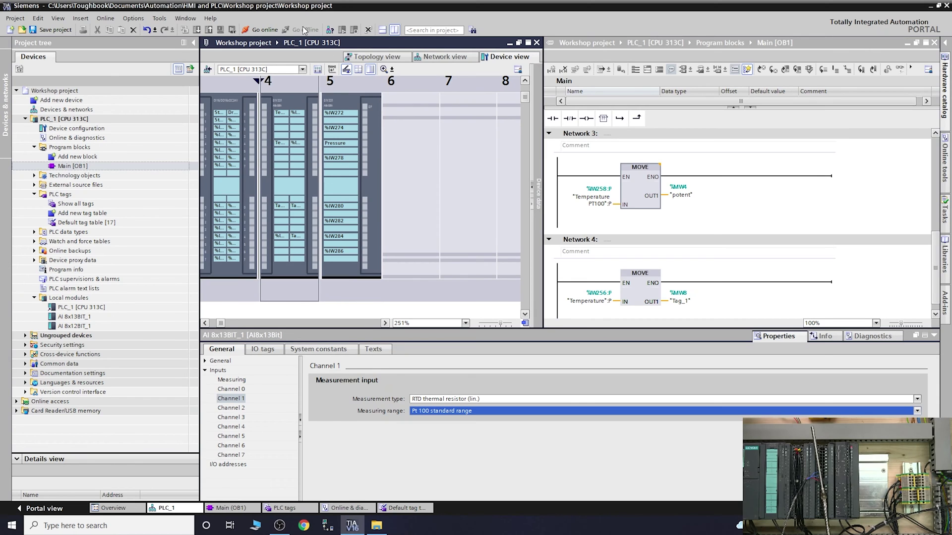
click(278, 99)
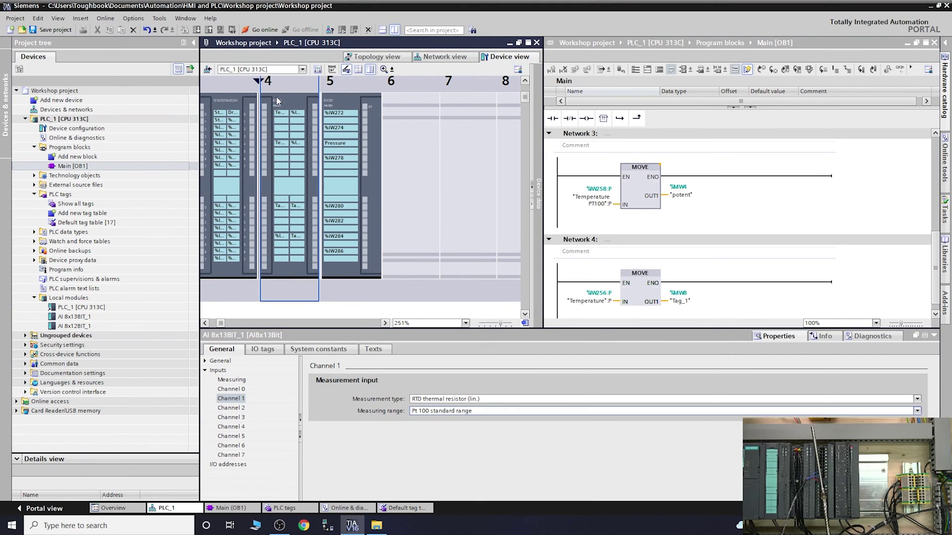
Step: Load the updated channel configuration onto PLC_1 and finish with the modules restarted
click(197, 29)
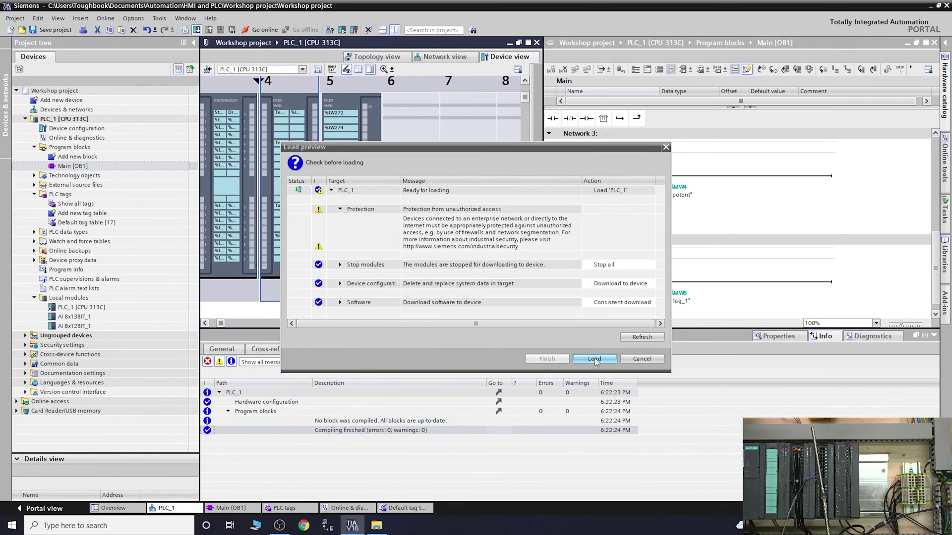
click(594, 358)
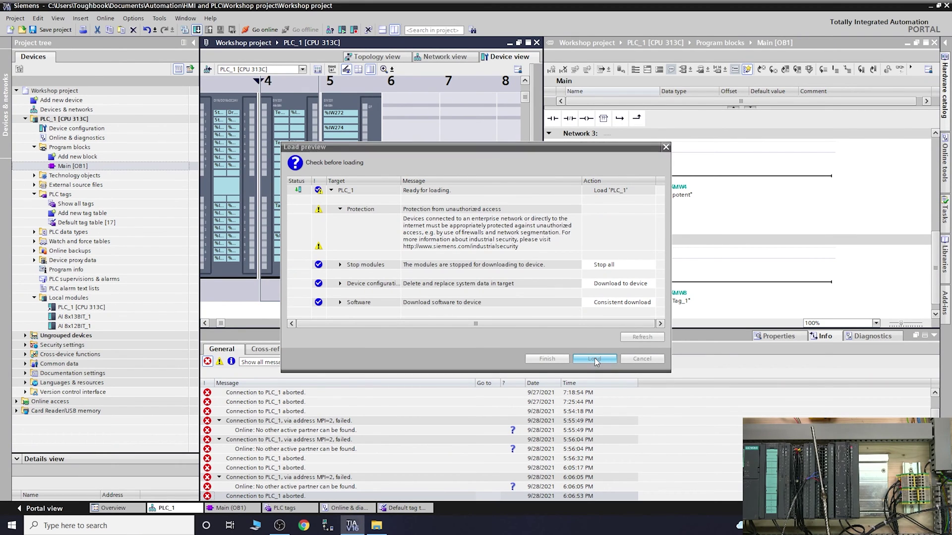
click(548, 358)
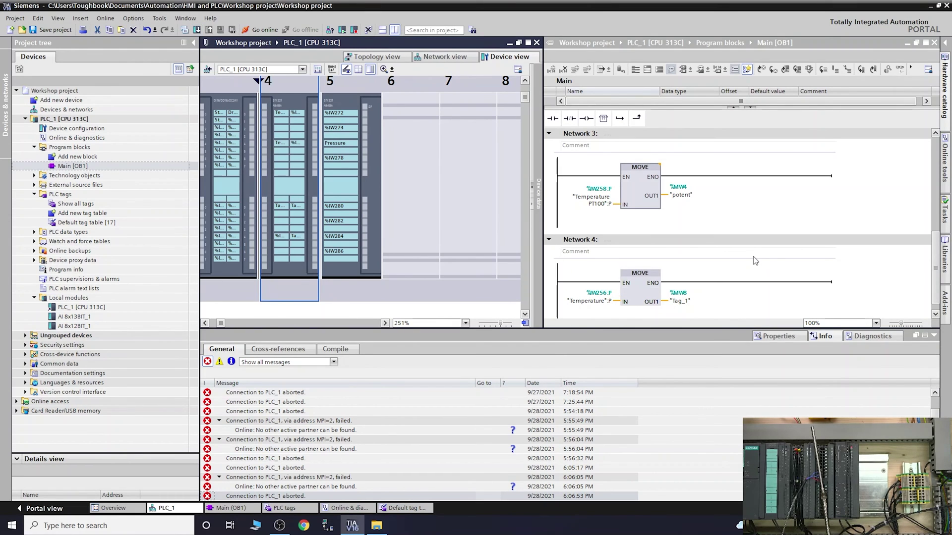
Step: Turn on monitoring in Main [OB1] and watch Network 3 pass the PT100 reading (325 down to 318) into potent
click(643, 202)
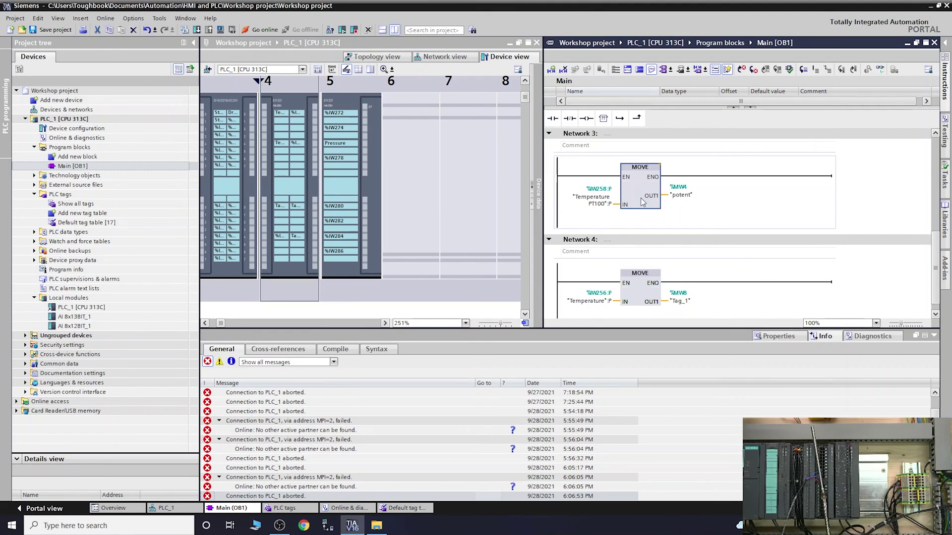
click(882, 68)
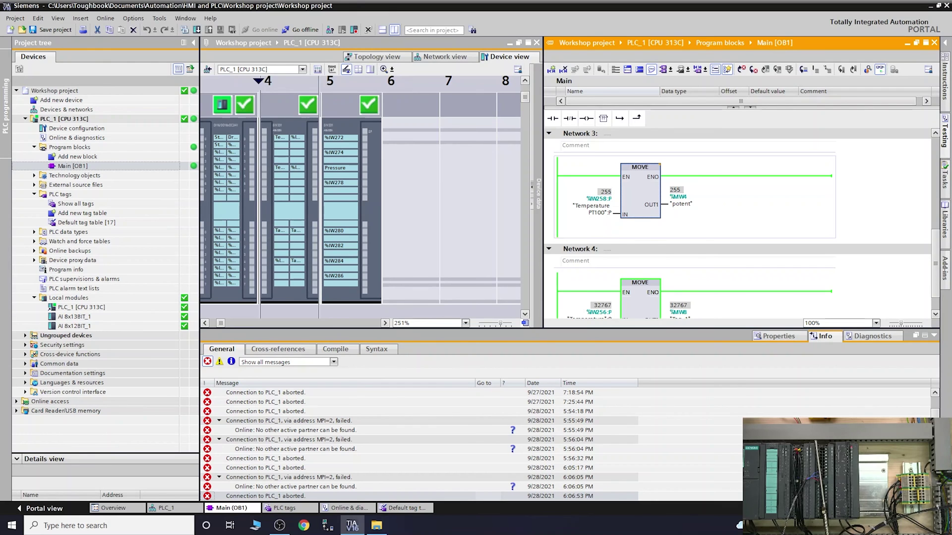
key(alt+Tab)
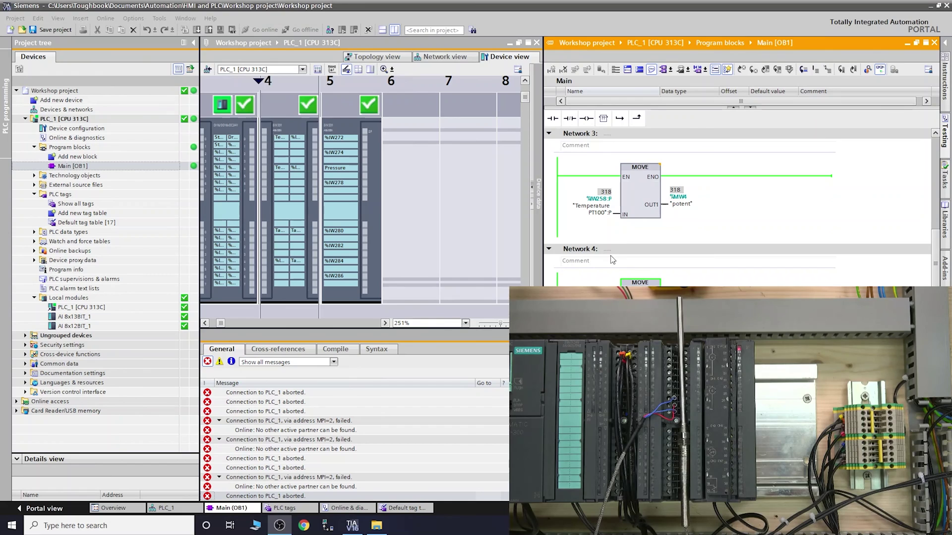
click(648, 201)
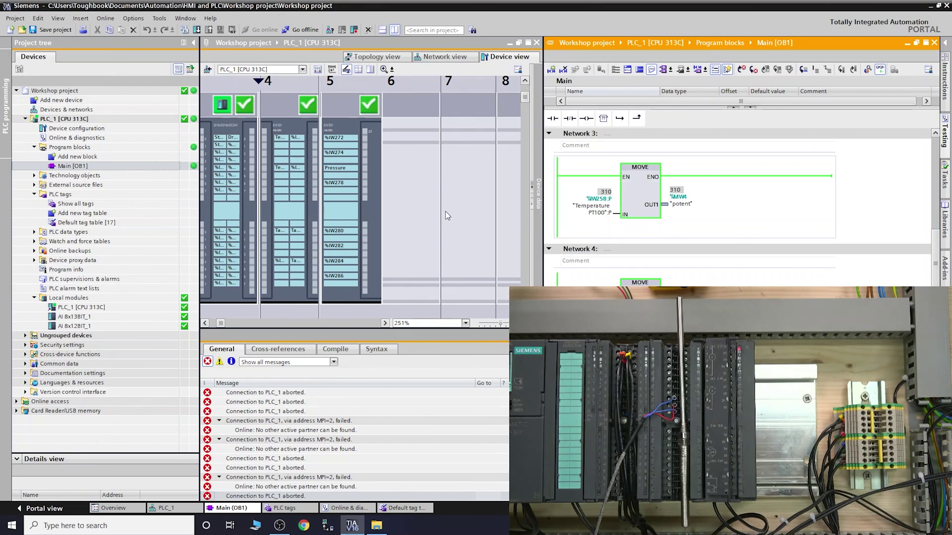
click(412, 156)
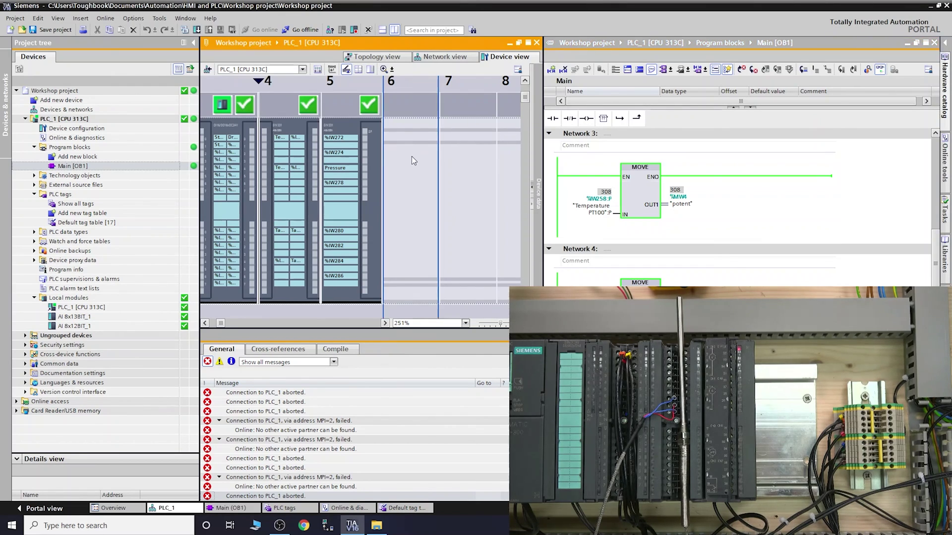